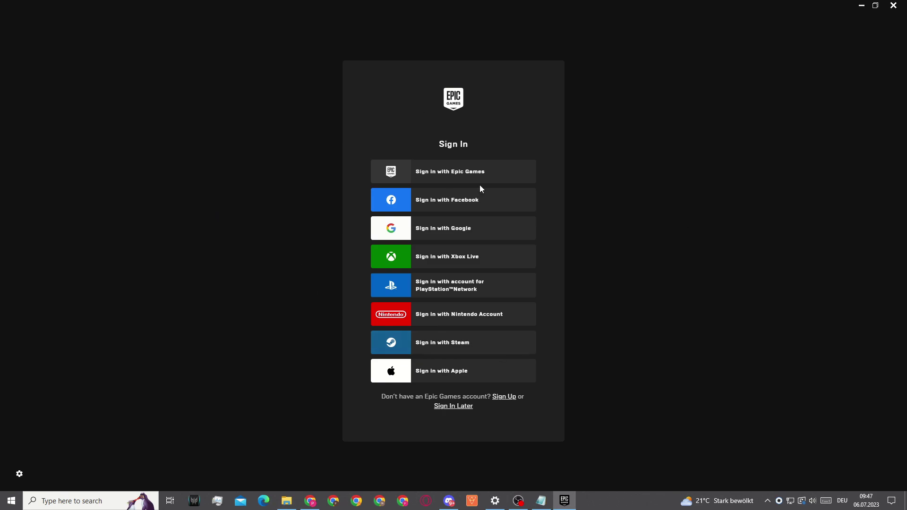
# Start Epic Games sign-up, then bring the Proton Mail browser window forward
pyautogui.click(504, 397)
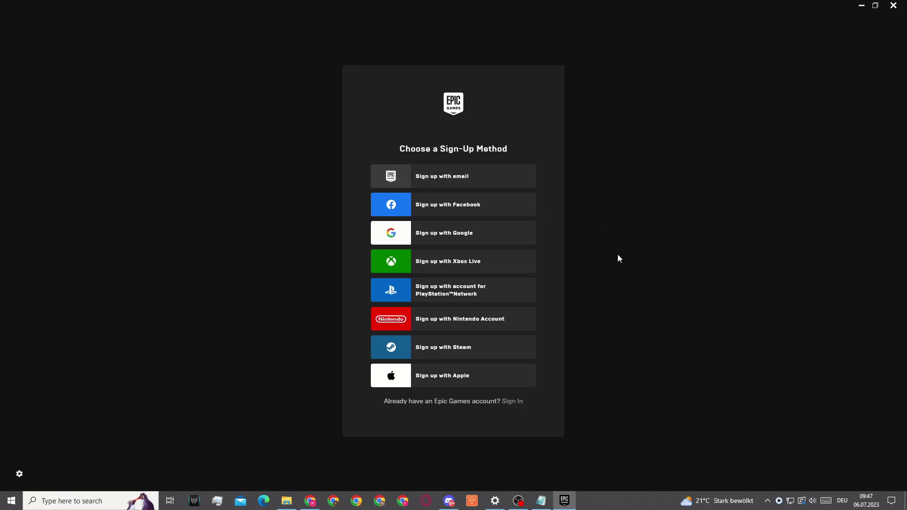
pyautogui.click(311, 500)
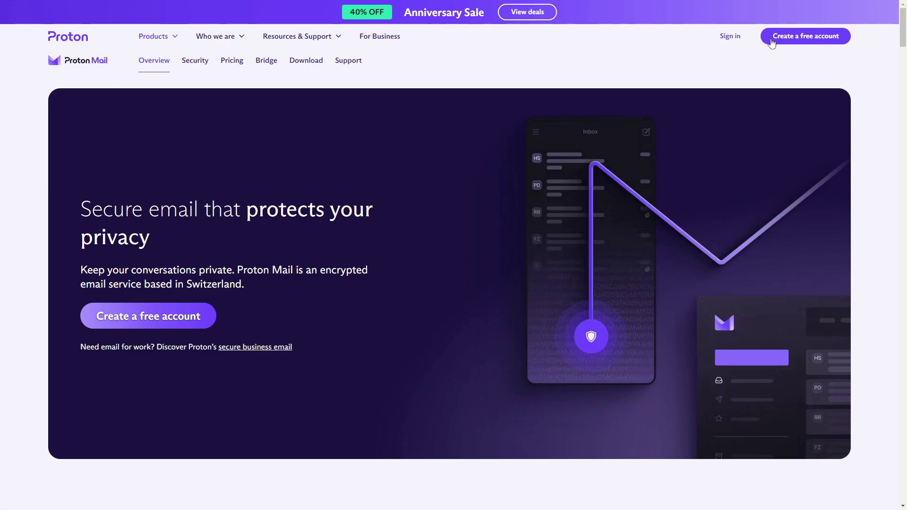
# Browse Proton Mail's free pricing plans, then start a free Outlook account from the Outlook page
pyautogui.click(785, 42)
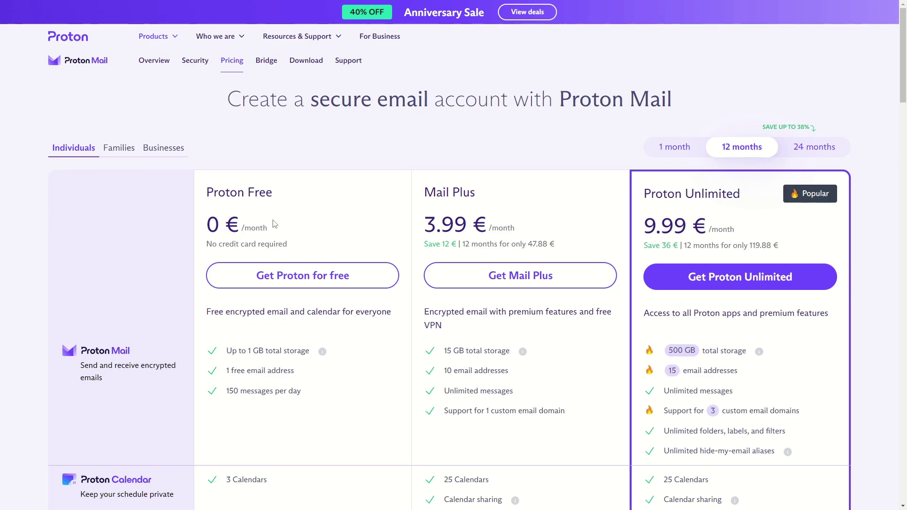
pyautogui.hotkey('ctrl', 'Tab')
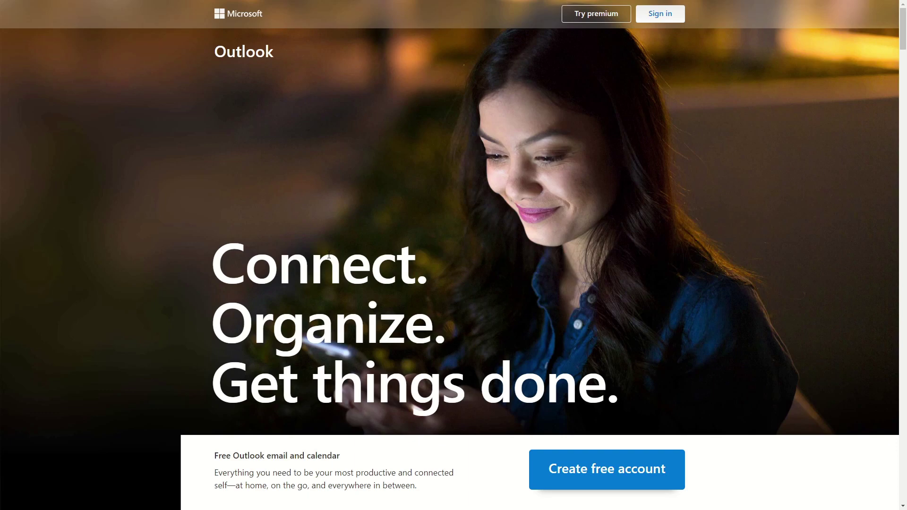
pyautogui.moveTo(238, 270); pyautogui.dragTo(579, 392)
pyautogui.click(293, 117)
pyautogui.hotkey('ctrl', 'shift', 'Tab')
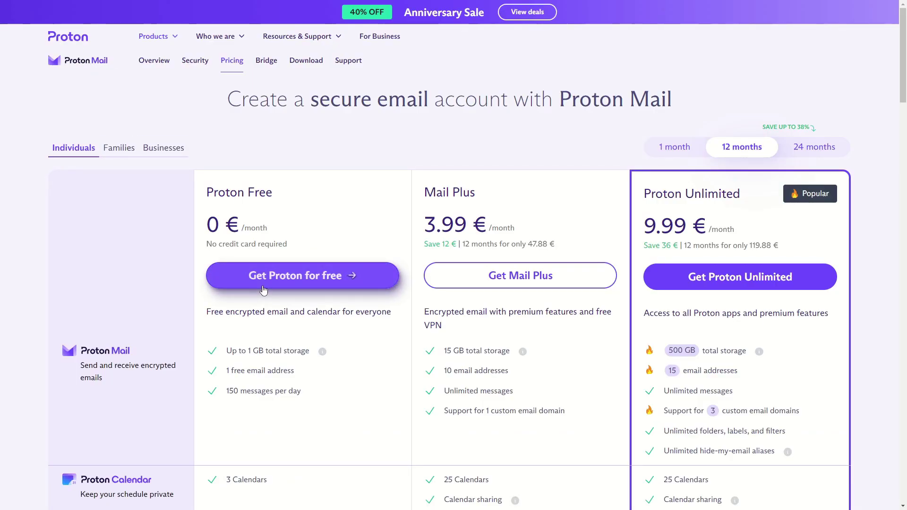
pyautogui.scroll(-9, 263, 294)
pyautogui.scroll(-5, 265, 295)
pyautogui.scroll(14, 266, 295)
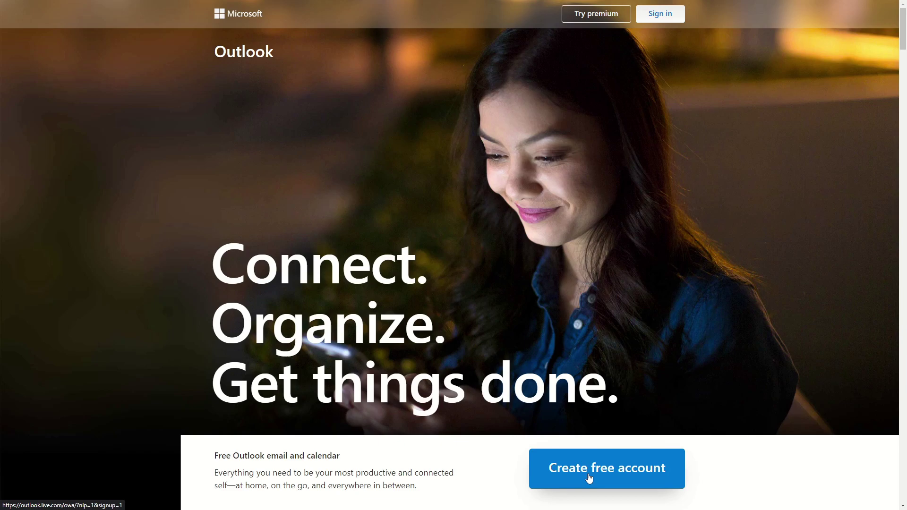
pyautogui.click(589, 479)
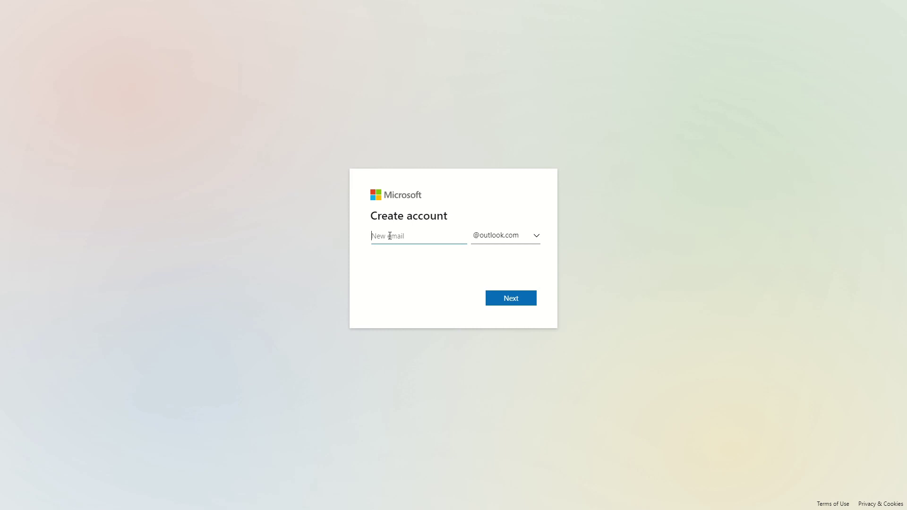
# Try a new username with the outlook.com domain and submit it for availability
pyautogui.click(494, 246)
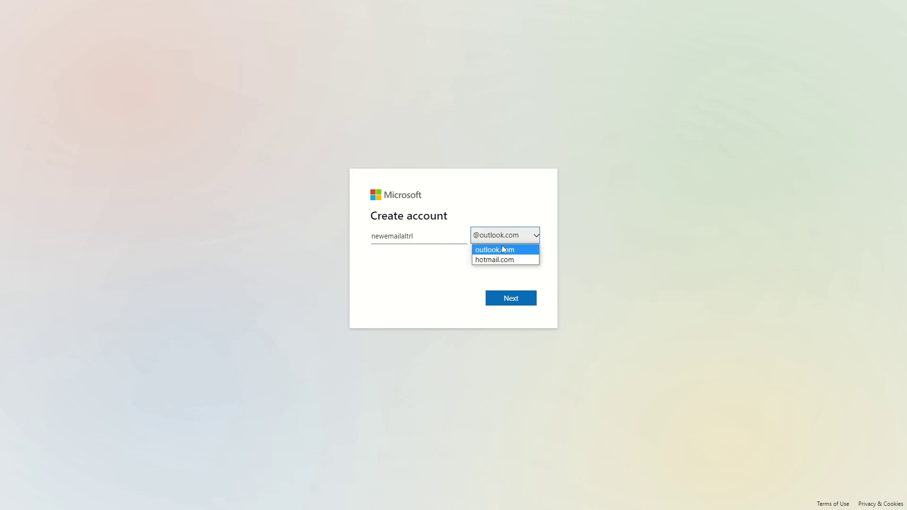
pyautogui.click(500, 287)
pyautogui.click(505, 311)
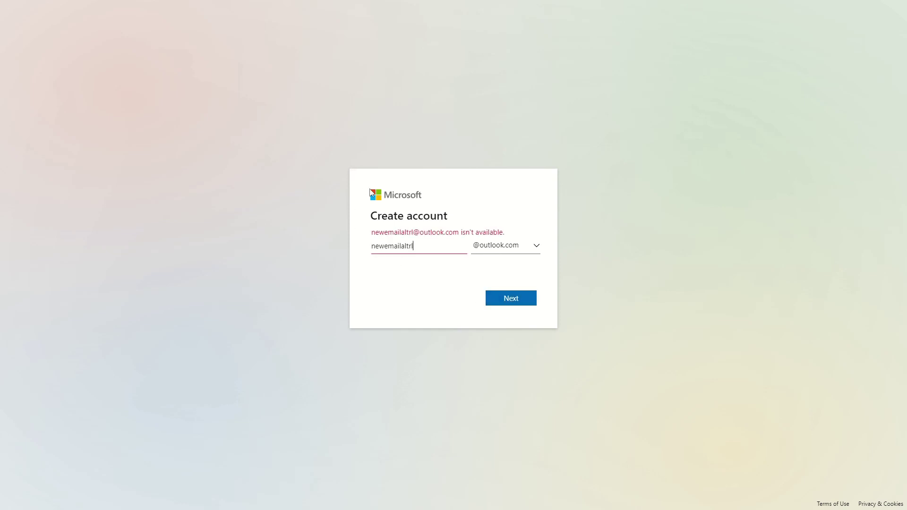
pyautogui.press('Return')
# Replace the taken username with a random available one and copy the new address
pyautogui.moveTo(458, 255); pyautogui.dragTo(311, 260)
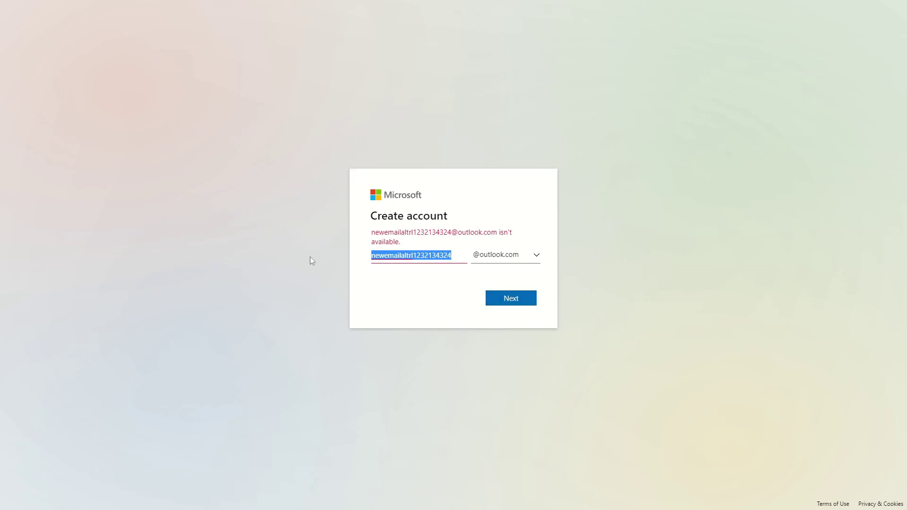
pyautogui.click(519, 301)
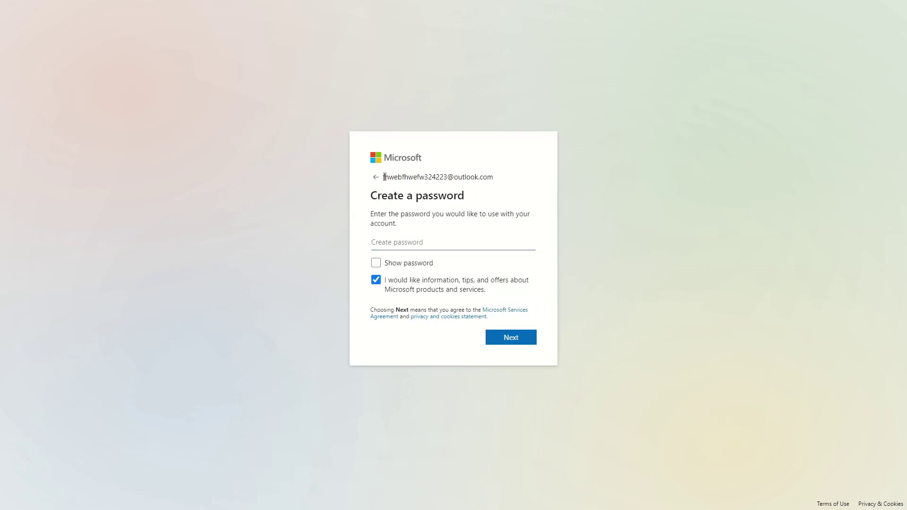
pyautogui.moveTo(385, 177); pyautogui.dragTo(496, 179)
pyautogui.hotkey('ctrl', 'c')
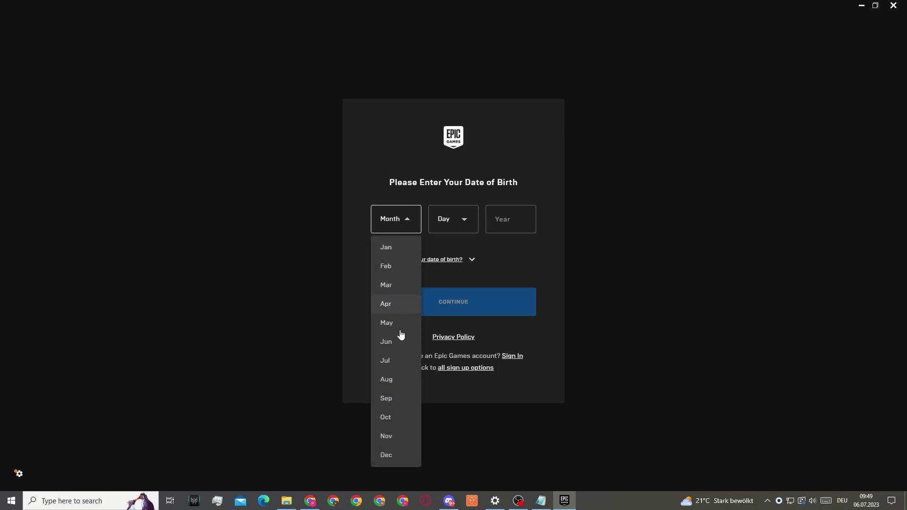
pyautogui.click(397, 360)
pyautogui.click(448, 221)
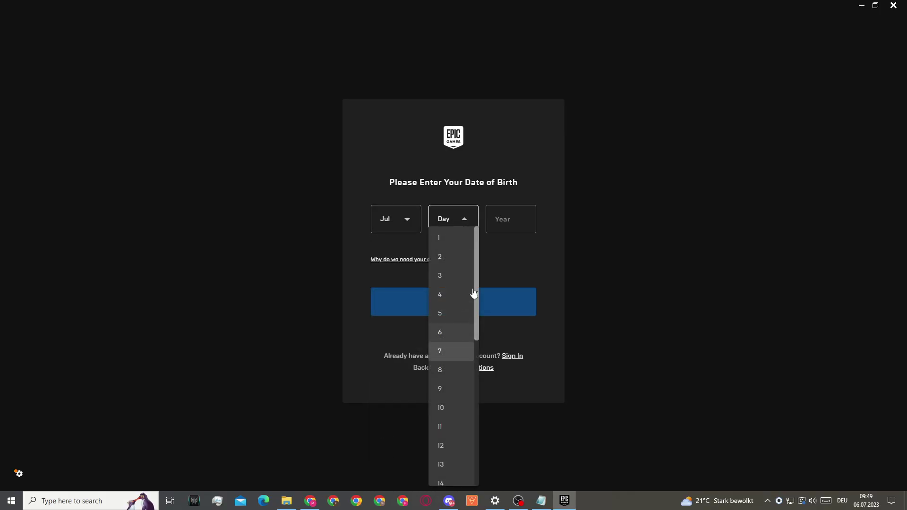
pyautogui.click(451, 361)
pyautogui.click(512, 219)
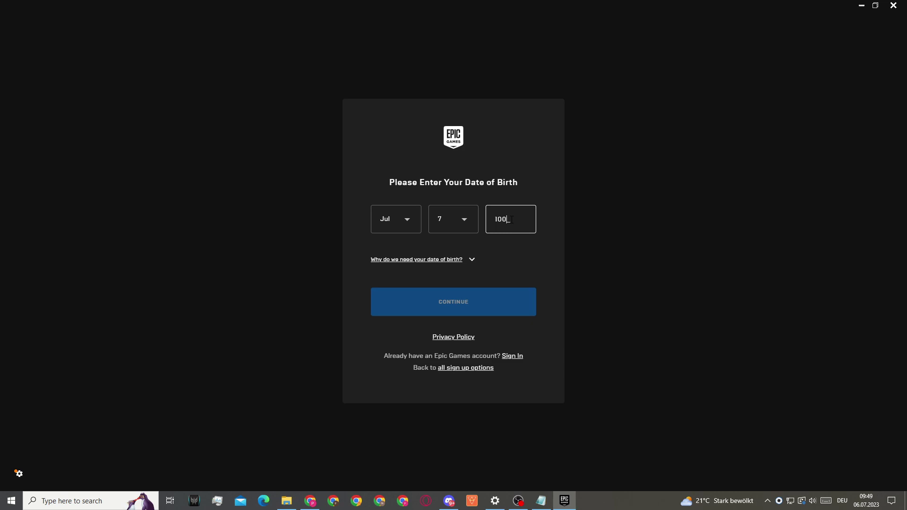
pyautogui.write('2000')
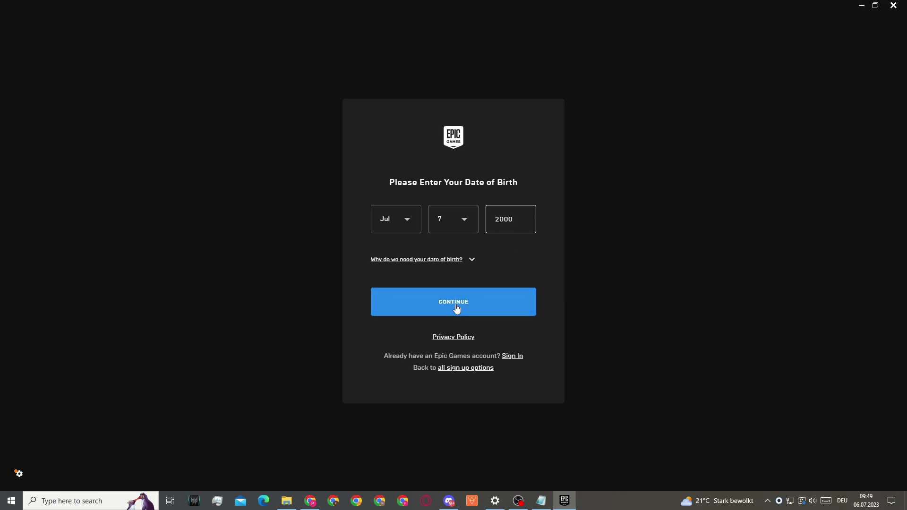
pyautogui.click(456, 308)
# Paste the new Outlook email, fill in display, first and last names, and accept the terms
pyautogui.click(400, 240)
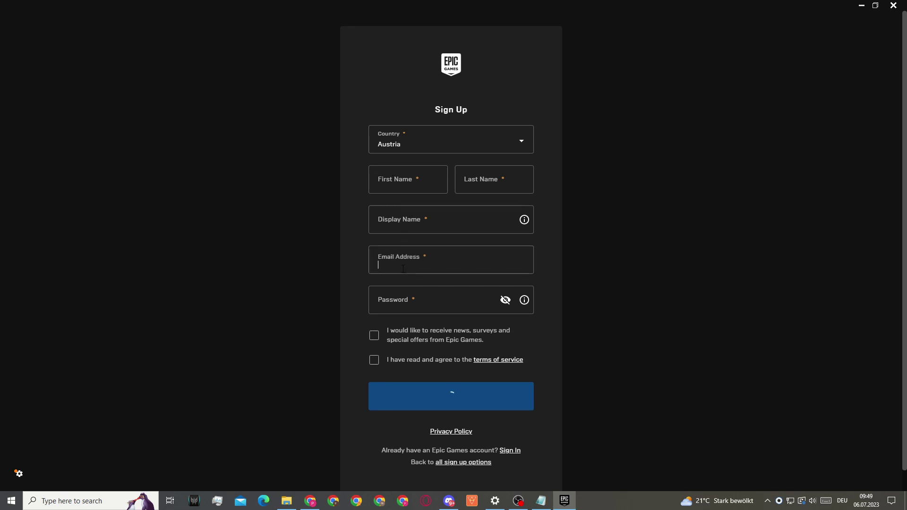
pyautogui.hotkey('ctrl', 'v')
pyautogui.click(405, 225)
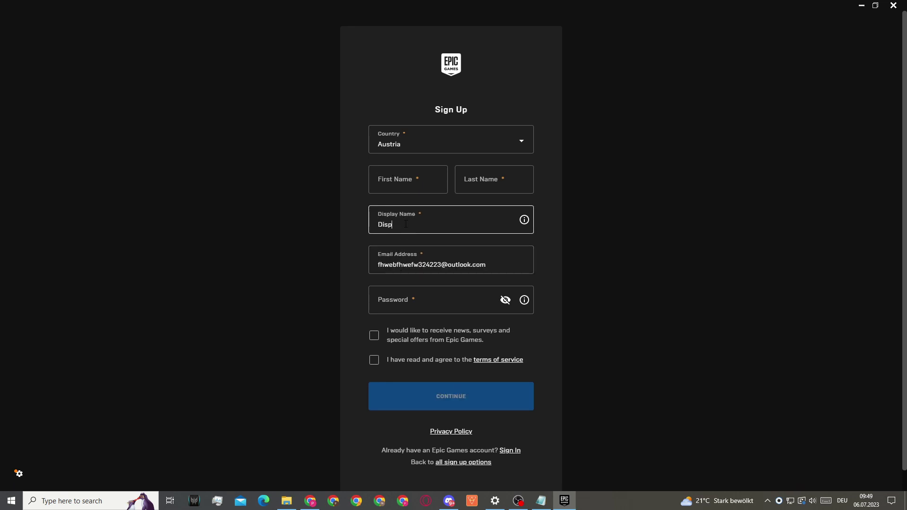
pyautogui.write('DisplayName21344')
pyautogui.click(422, 183)
pyautogui.write('Fr')
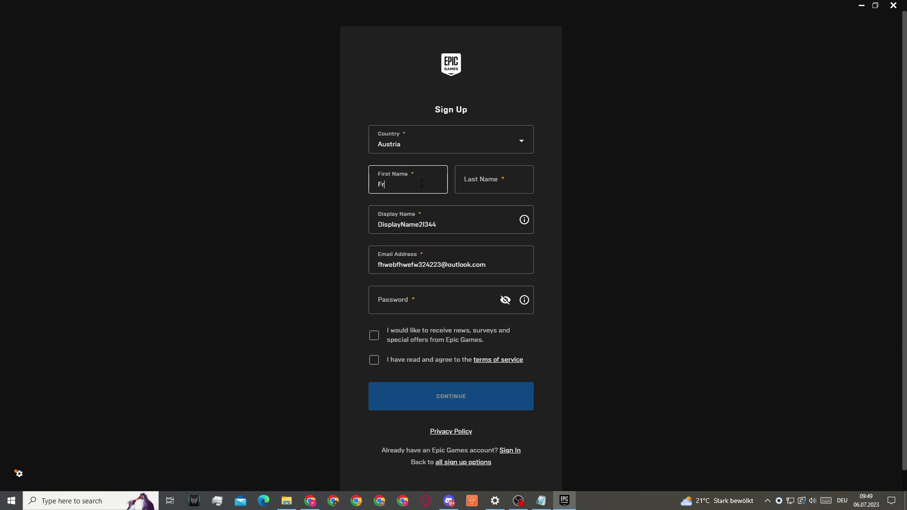
pyautogui.write('sir')
pyautogui.press('Tab')
pyautogui.write('fswefwef')
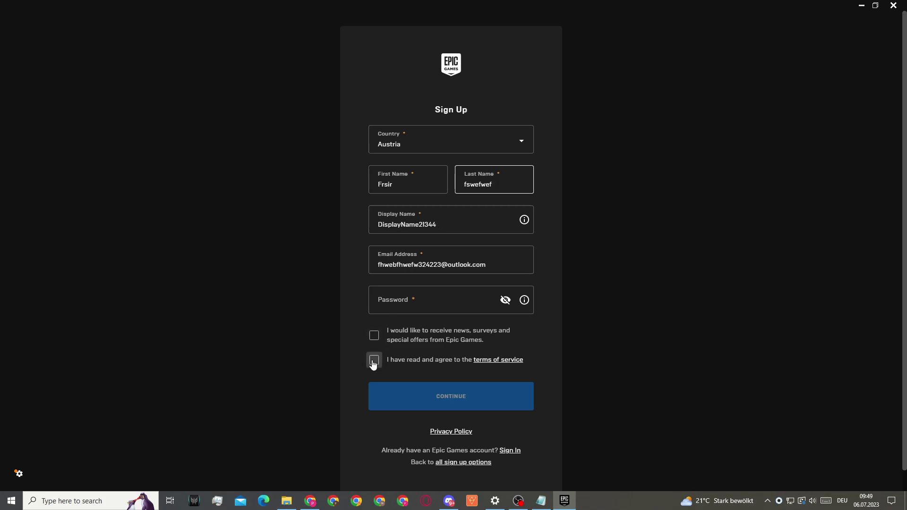
pyautogui.click(373, 362)
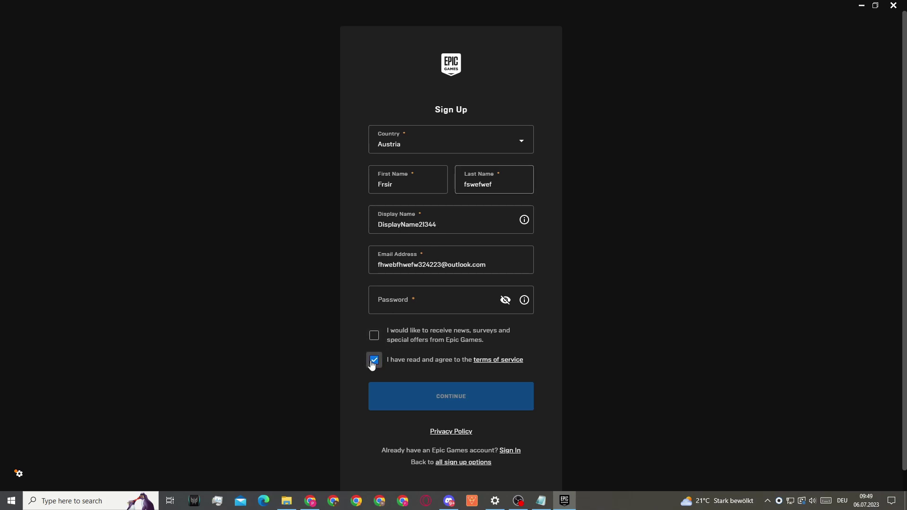
pyautogui.click(390, 309)
pyautogui.click(471, 410)
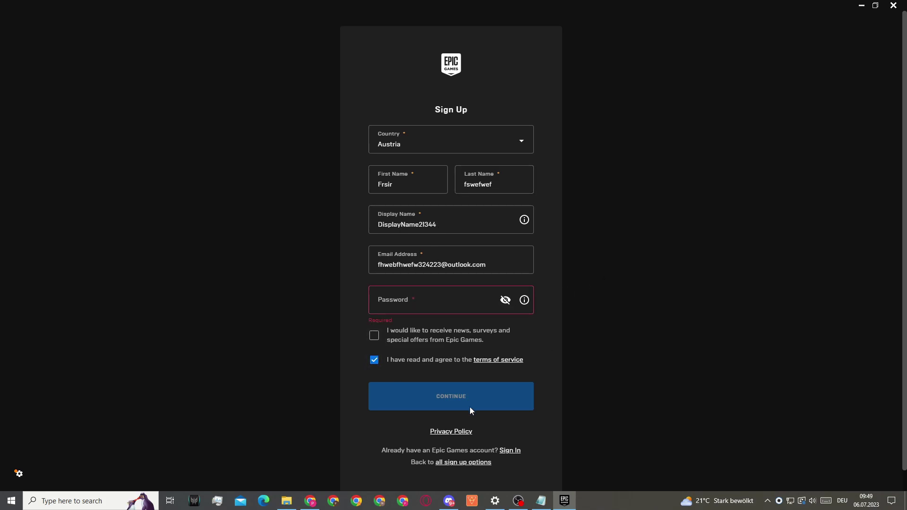
# Set and submit a password for the new Outlook account
pyautogui.click(312, 502)
pyautogui.click(410, 244)
pyautogui.write('••••••••••')
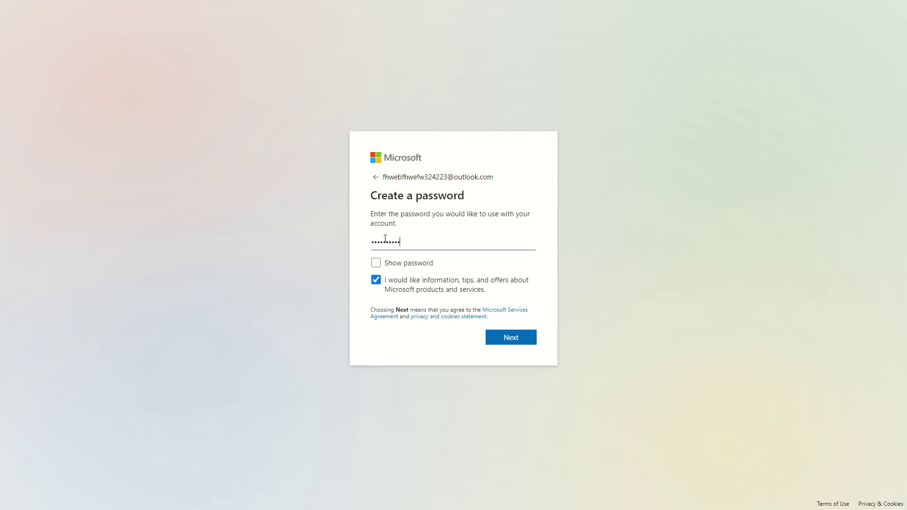
pyautogui.click(511, 338)
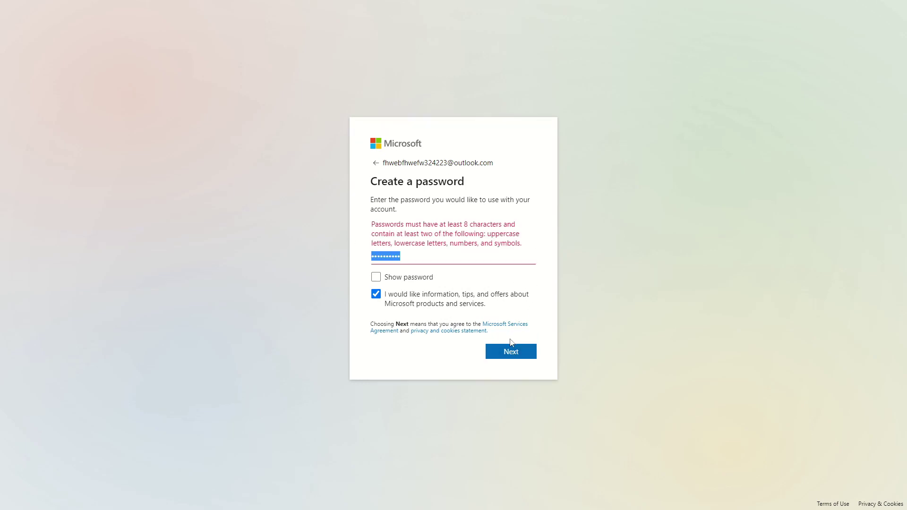
pyautogui.click(426, 255)
pyautogui.write('•')
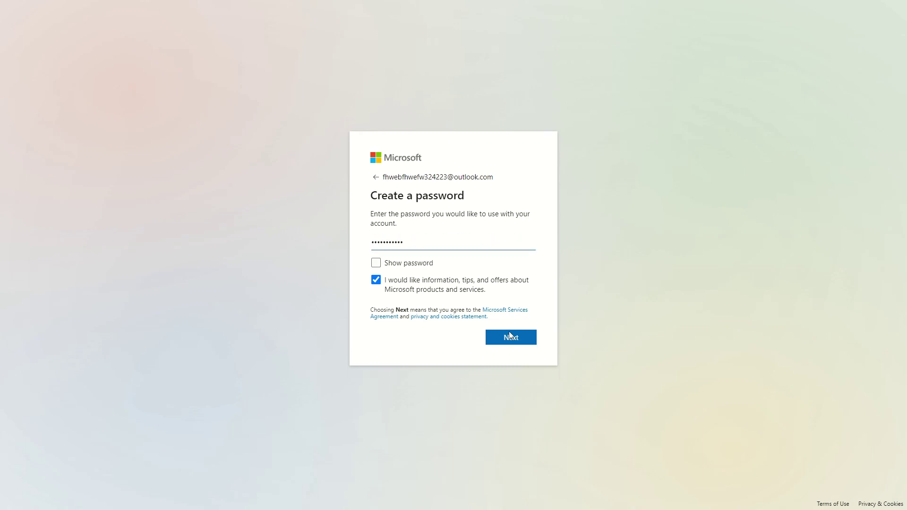
pyautogui.click(511, 337)
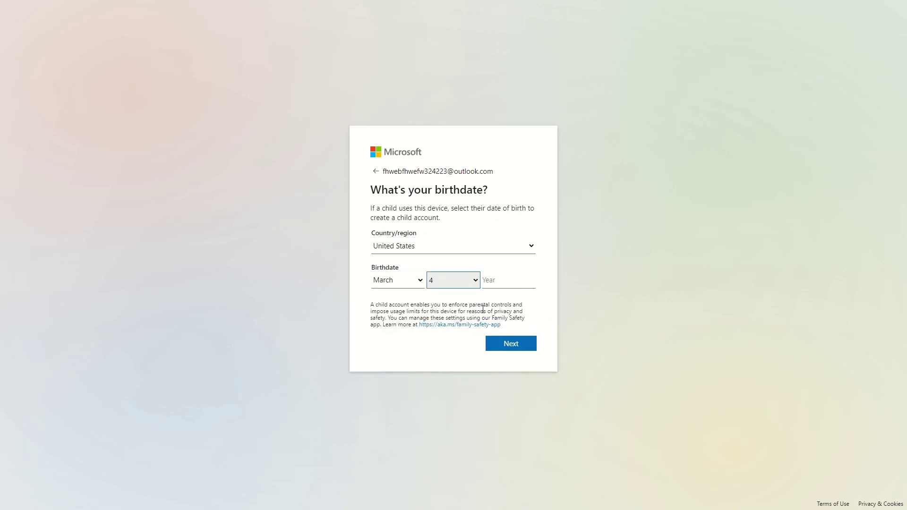
# Give the birthdate March 4, 2000, pass the robot check, and continue past the welcome page
pyautogui.click(518, 280)
pyautogui.write('2000')
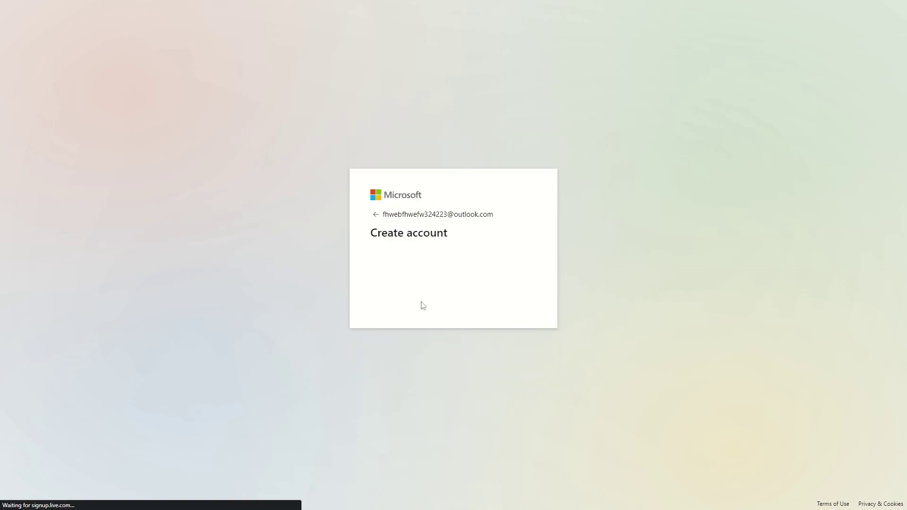
pyautogui.press('Return')
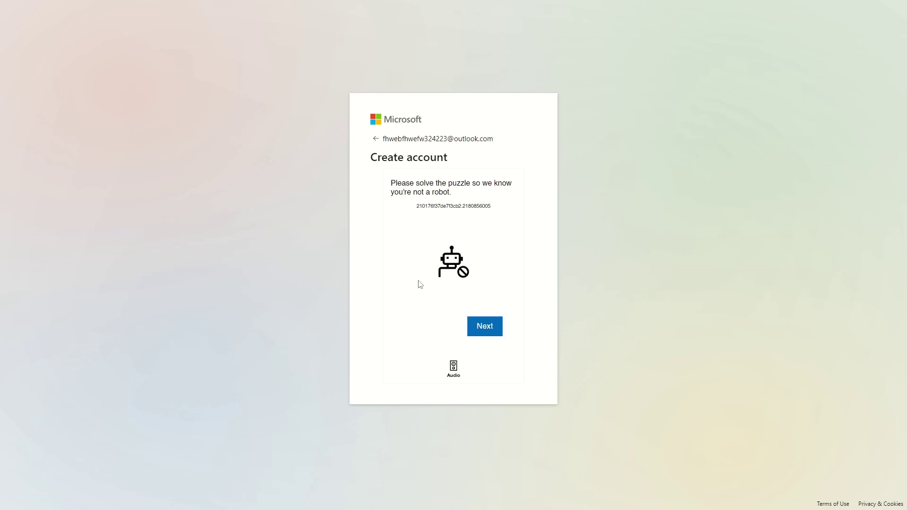
pyautogui.click(481, 329)
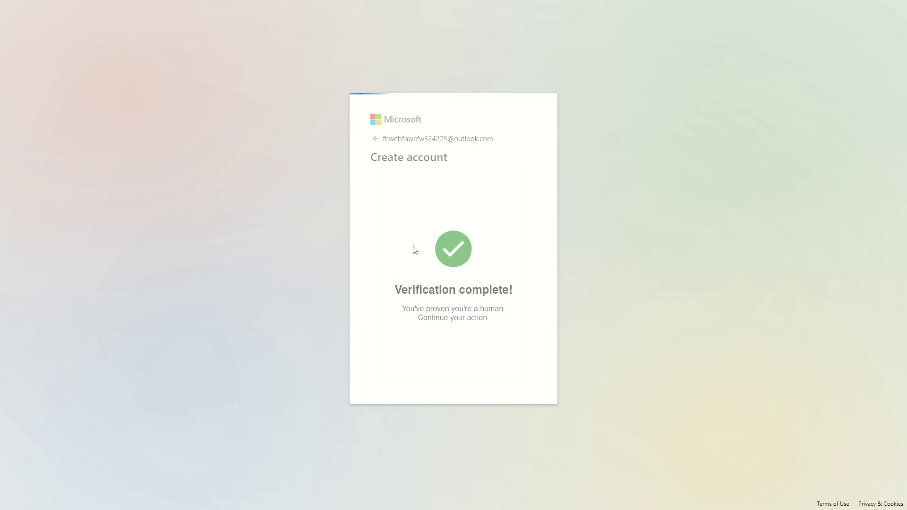
pyautogui.click(501, 403)
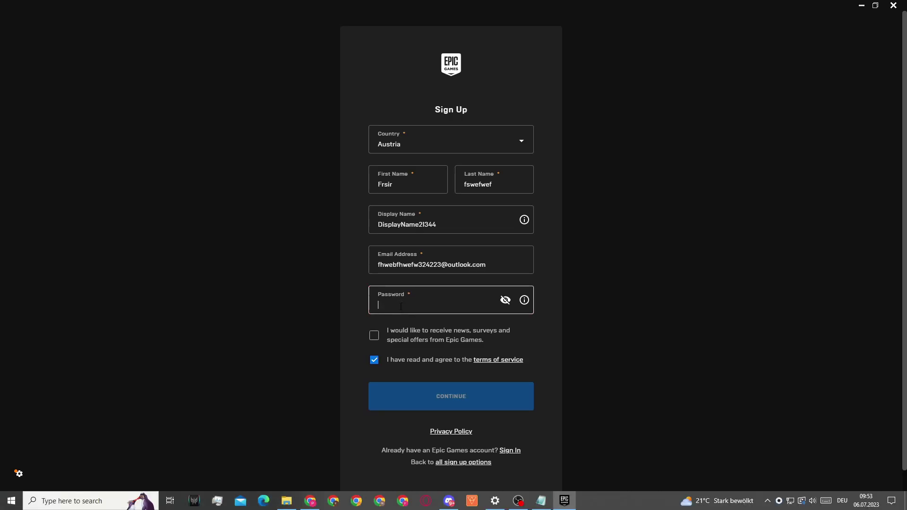
# Enter the Epic account password, submit the sign-up form, and switch to the Outlook inbox
pyautogui.write('f')
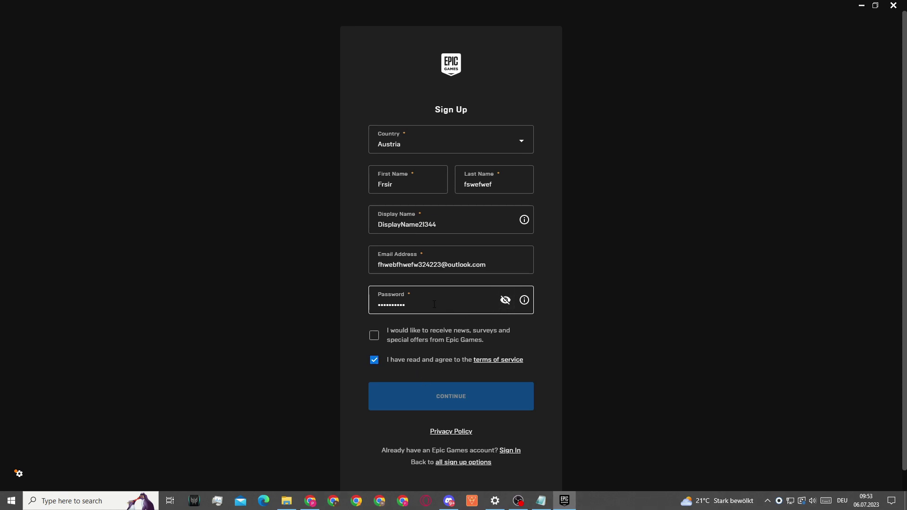
pyautogui.write('1')
pyautogui.click(452, 399)
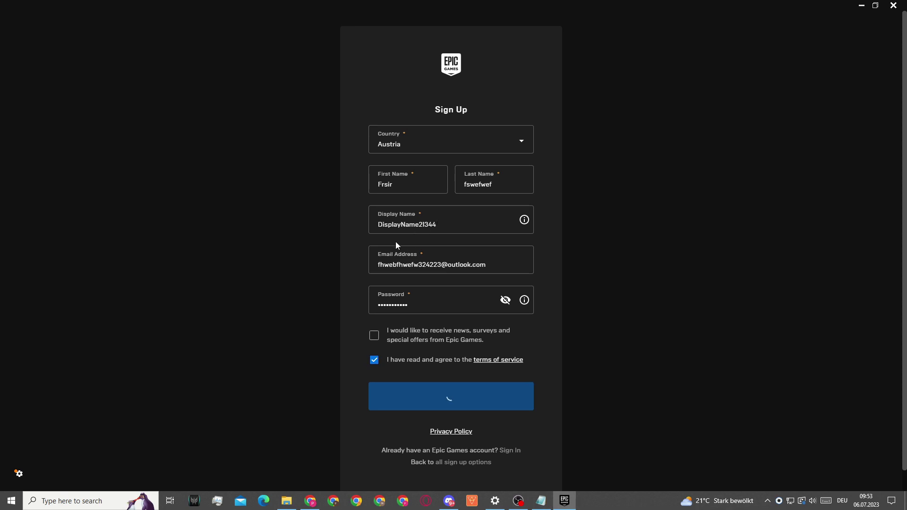
pyautogui.click(427, 213)
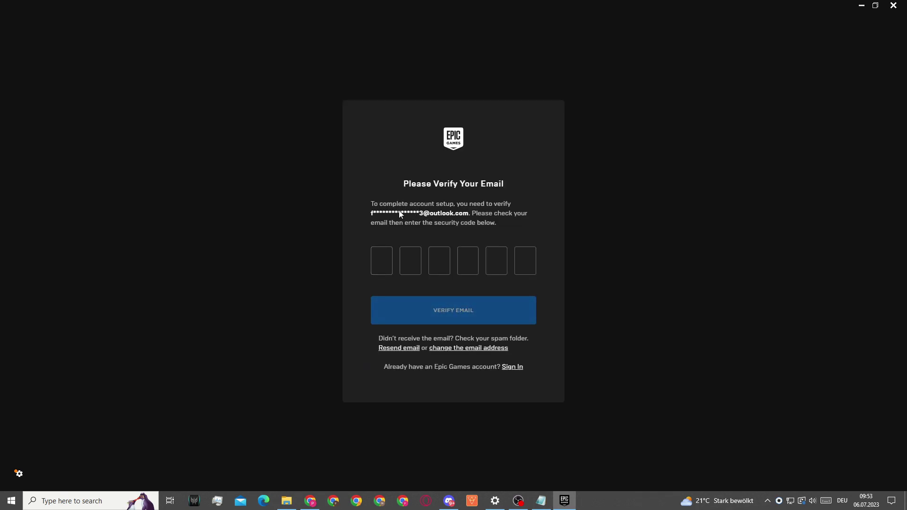
pyautogui.click(310, 501)
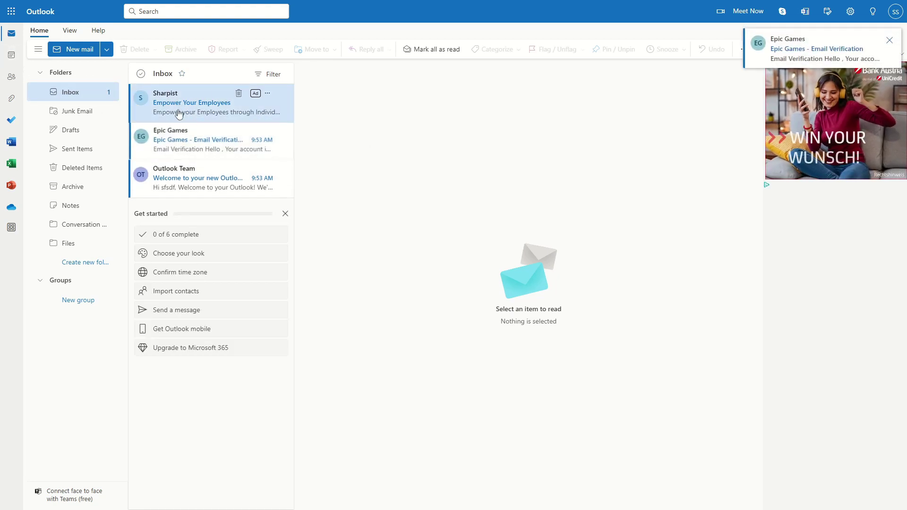
# Open the Epic Games verification email, select its security code, and return to the launcher
pyautogui.click(183, 158)
pyautogui.moveTo(492, 320); pyautogui.dragTo(556, 323)
pyautogui.moveTo(491, 320); pyautogui.dragTo(570, 322)
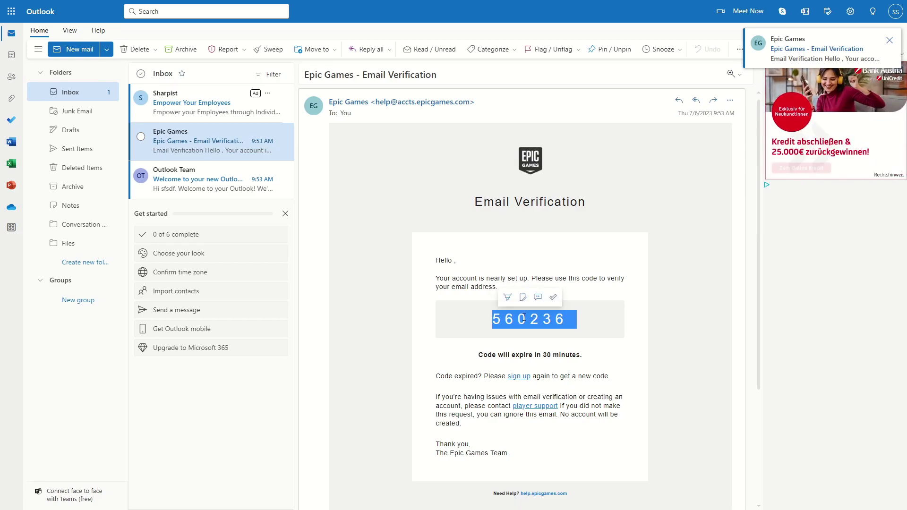
pyautogui.click(496, 319)
pyautogui.doubleClick(494, 319)
pyautogui.hotkey('ctrl', 'c')
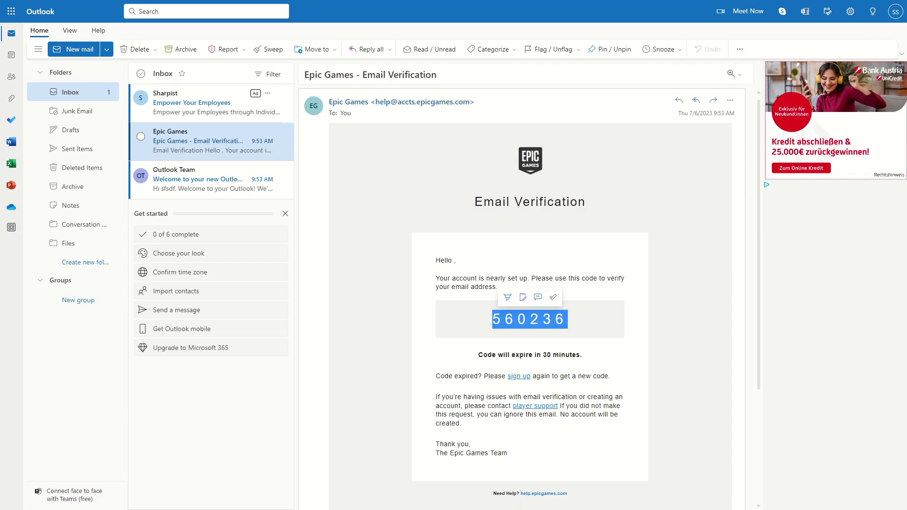
pyautogui.hotkey('alt', 'Tab')
# Paste the copied security code into the code boxes and verify the email
pyautogui.click(381, 265)
pyautogui.hotkey('ctrl', 'v')
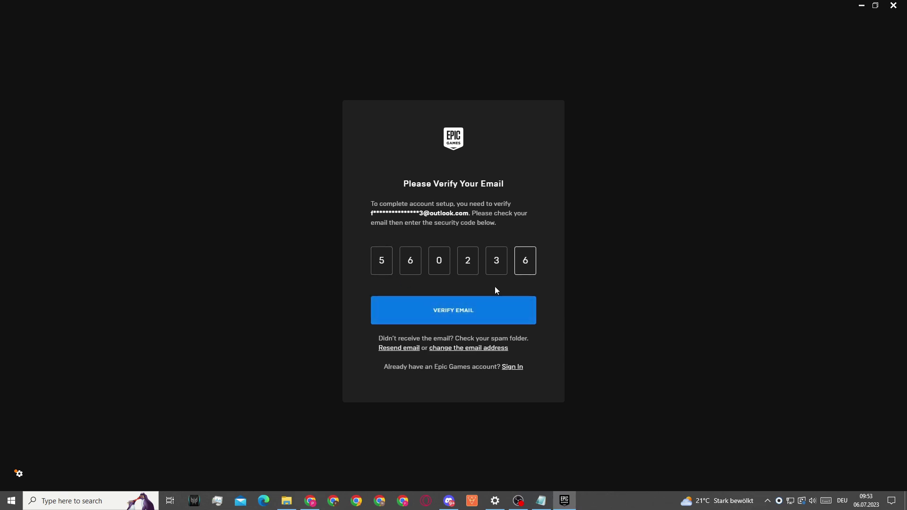
pyautogui.click(447, 313)
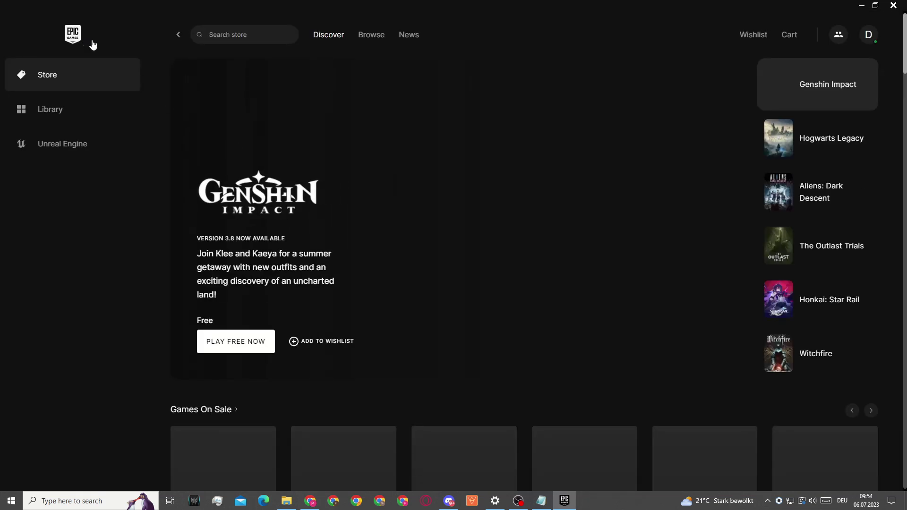
# Search the store for 'rocket', pass the age warning, and get Rocket League free
pyautogui.click(232, 37)
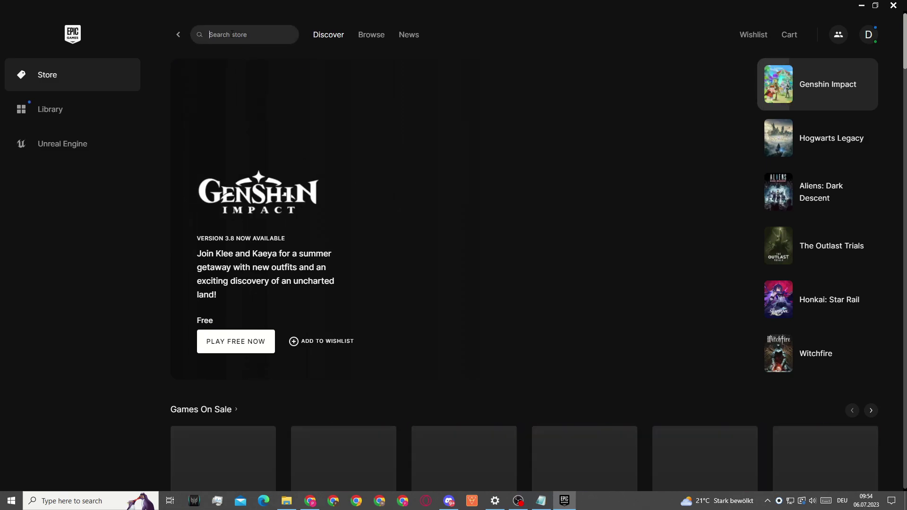
pyautogui.write('rocket')
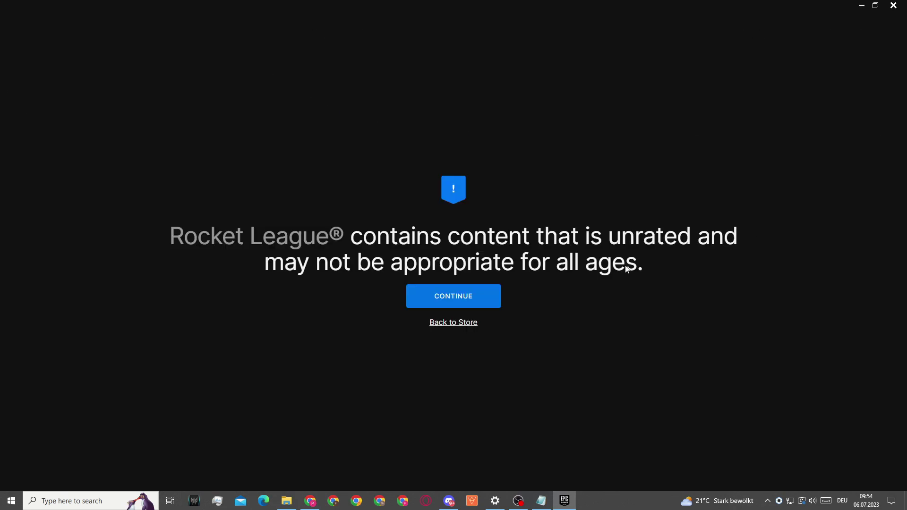
pyautogui.click(451, 300)
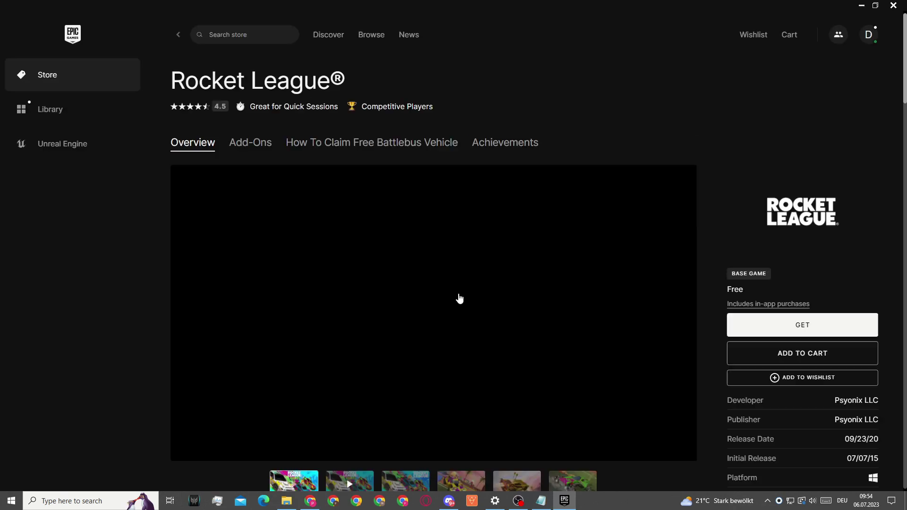
pyautogui.click(791, 326)
# Accept the EULA, place the free order, agree to refund terms, and view it in the Library
pyautogui.click(240, 417)
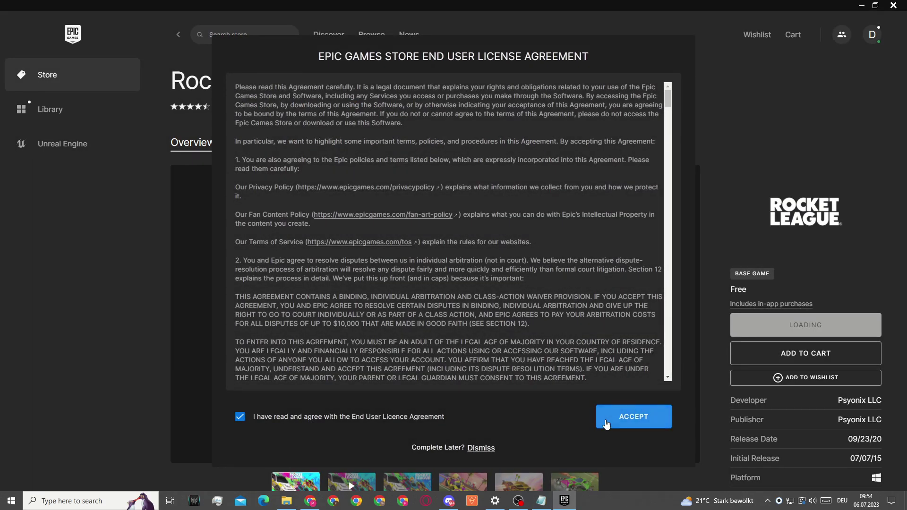
pyautogui.click(609, 416)
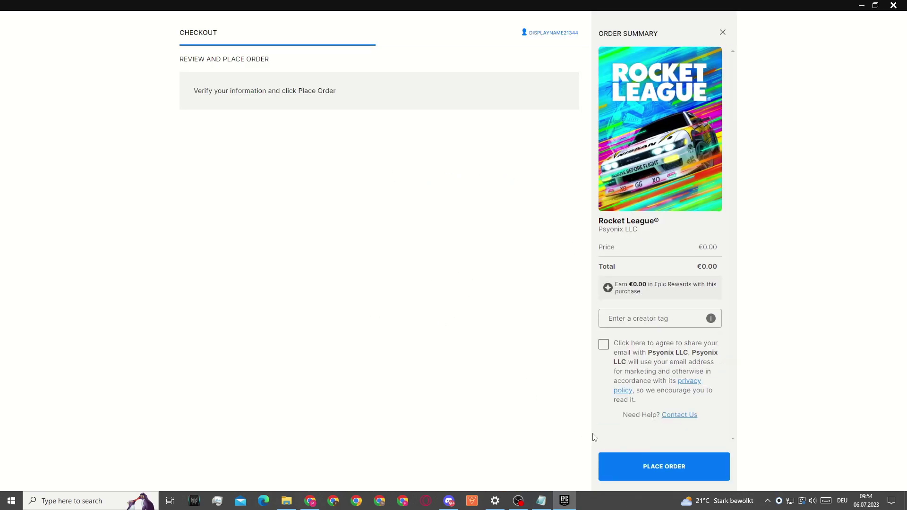
pyautogui.click(650, 465)
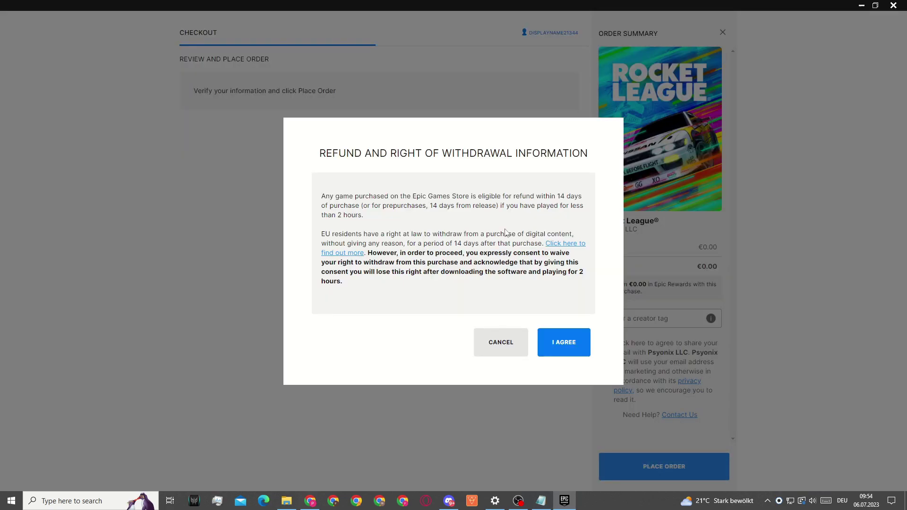
pyautogui.click(560, 341)
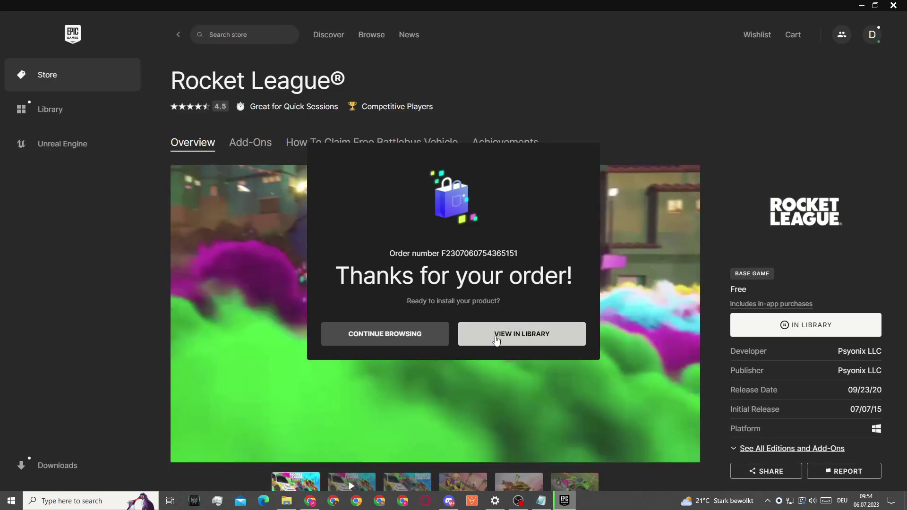
pyautogui.click(497, 335)
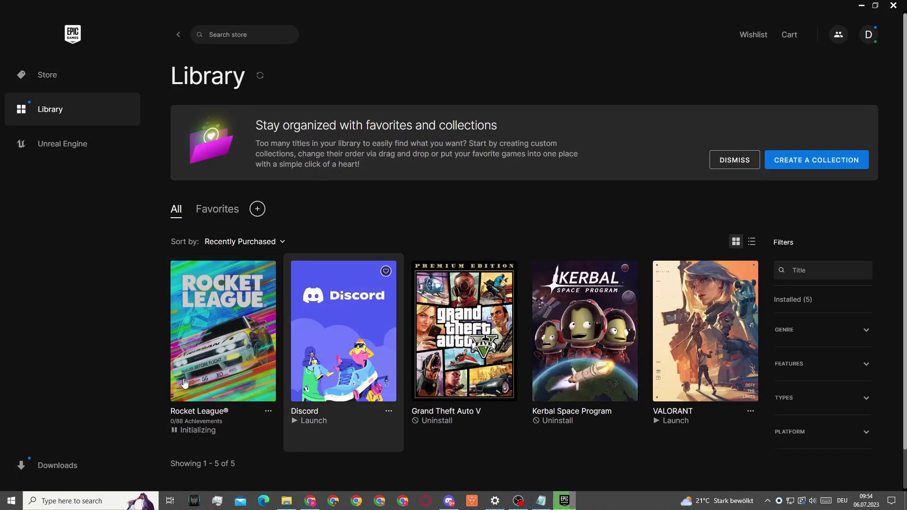